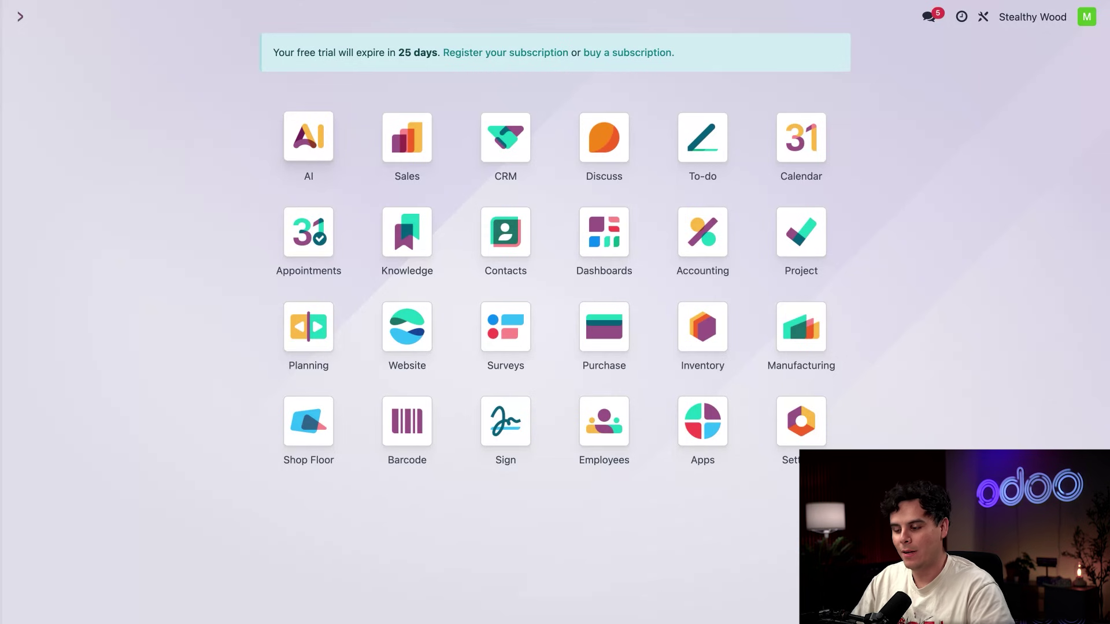
- Search all modules, not only Apps, for ai_fields in the Apps list
{"action": "left_click", "coordinate": [711, 428]}
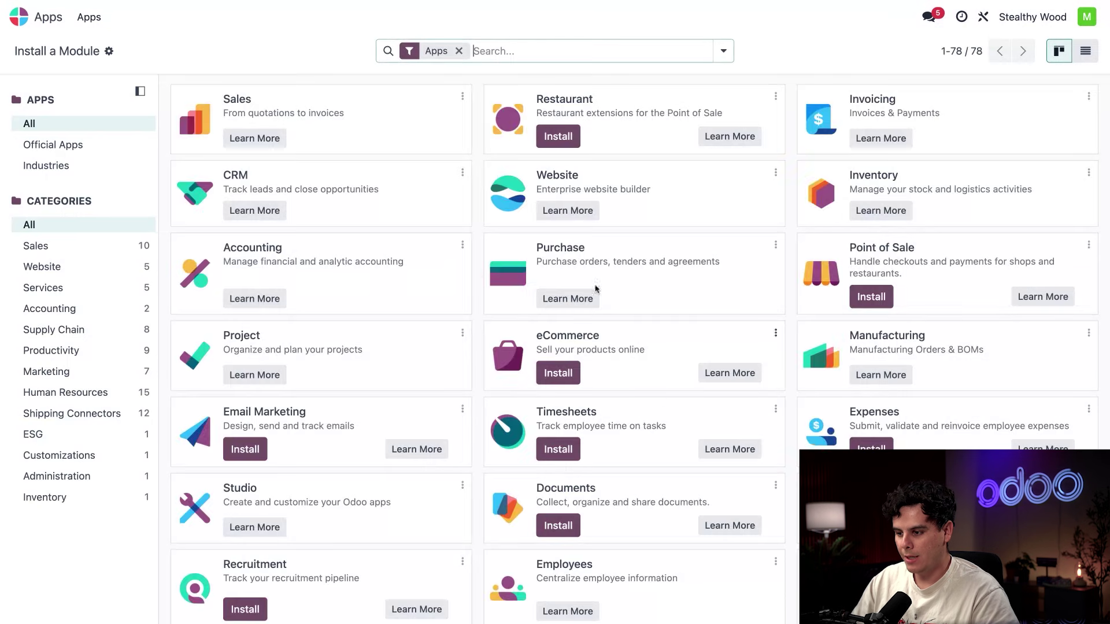
{"action": "left_click", "coordinate": [459, 50]}
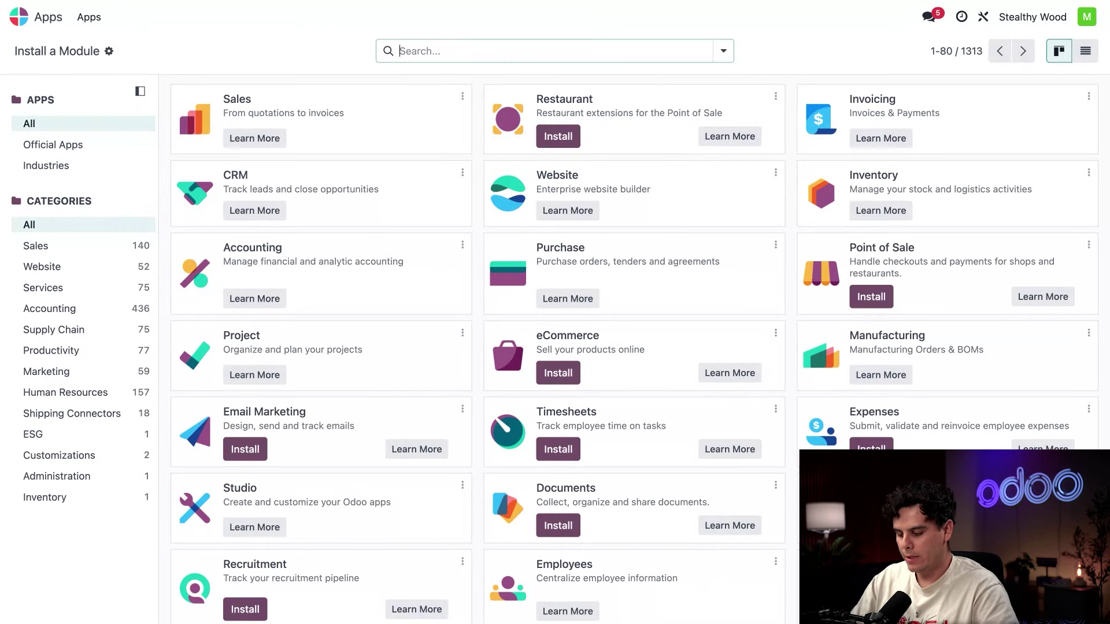
{"action": "type", "text": "ai_fields"}
{"action": "key", "text": "Return"}
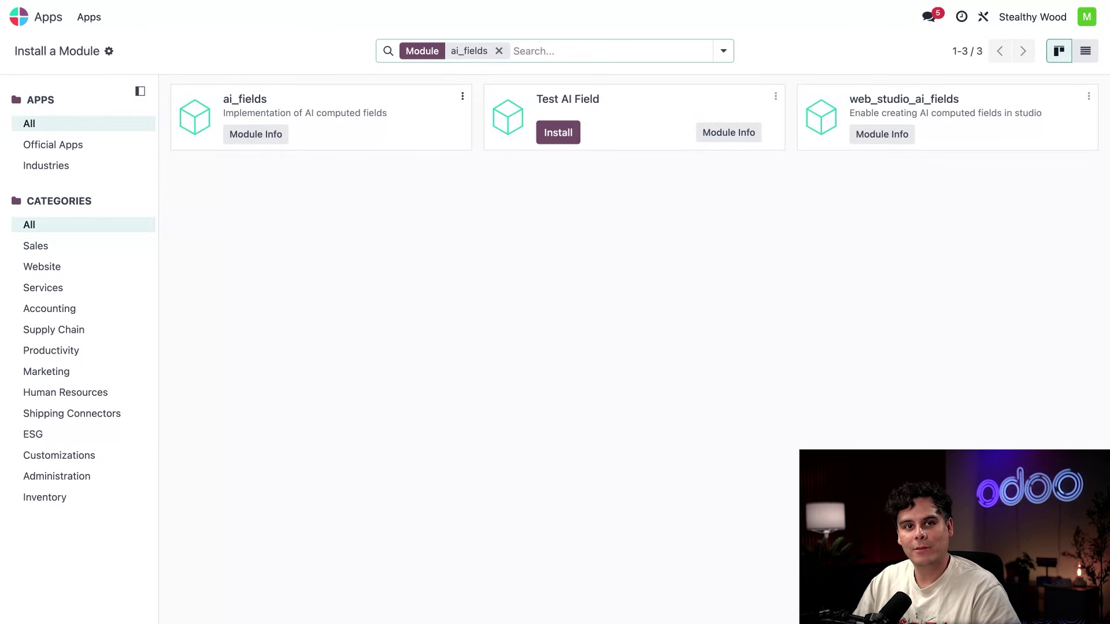
- Open the 'Info about services' opportunity from the CRM pipeline
{"action": "left_click", "coordinate": [19, 16]}
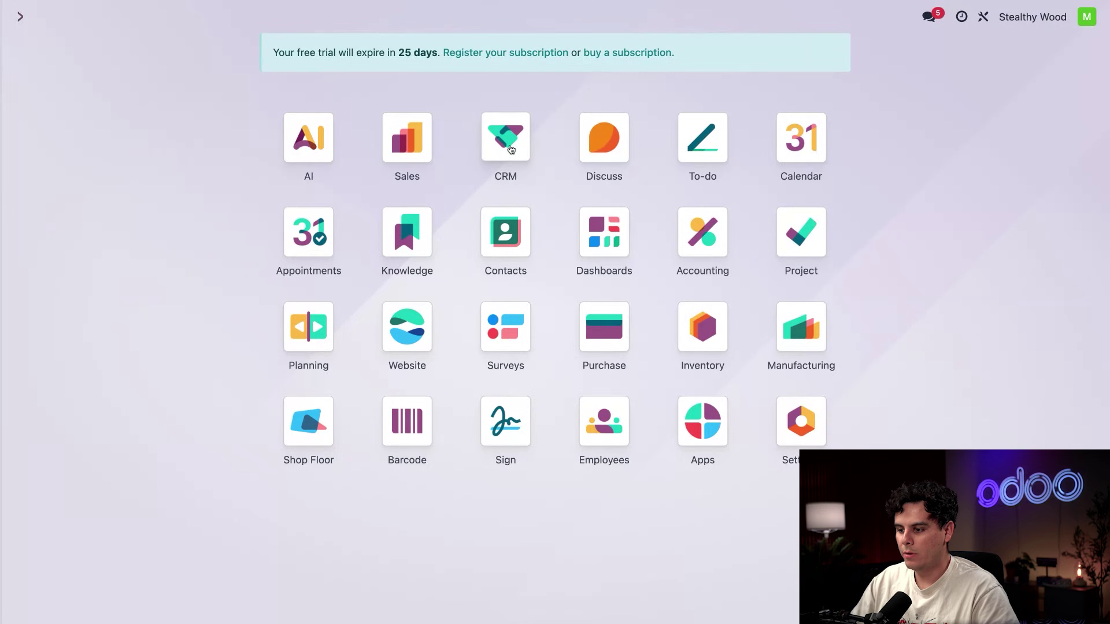
{"action": "left_click", "coordinate": [505, 147]}
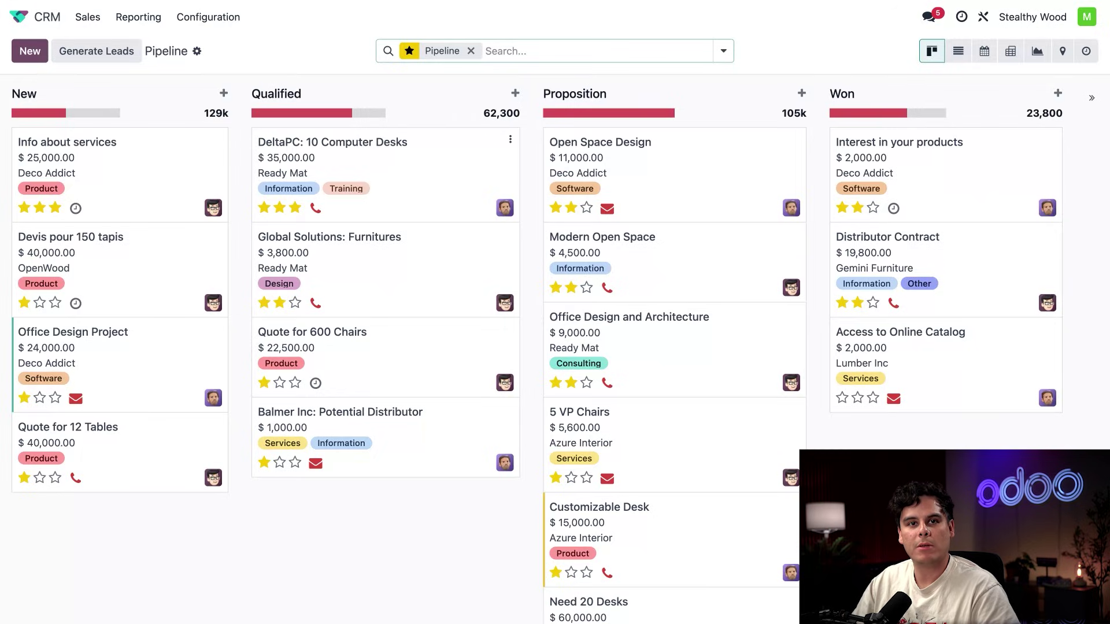
{"action": "left_click", "coordinate": [146, 181]}
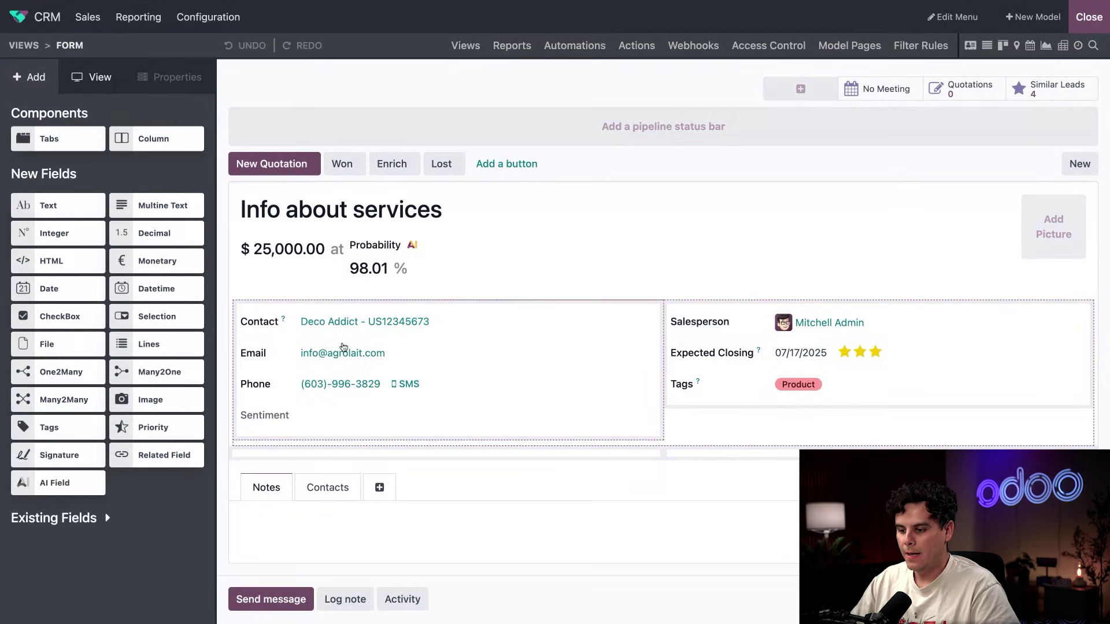
- Select the Sentiment field in Studio and open its prompt in the full Edit Field Prompt editor
{"action": "scroll", "coordinate": [341, 347], "scroll_direction": "down", "scroll_amount": 3}
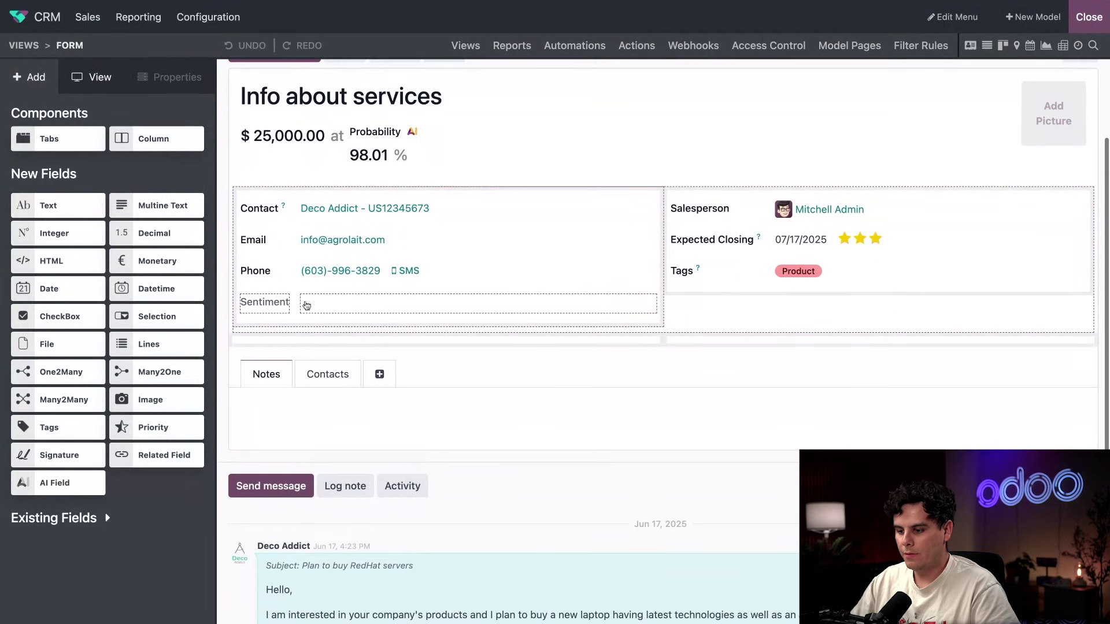
{"action": "left_click", "coordinate": [306, 305]}
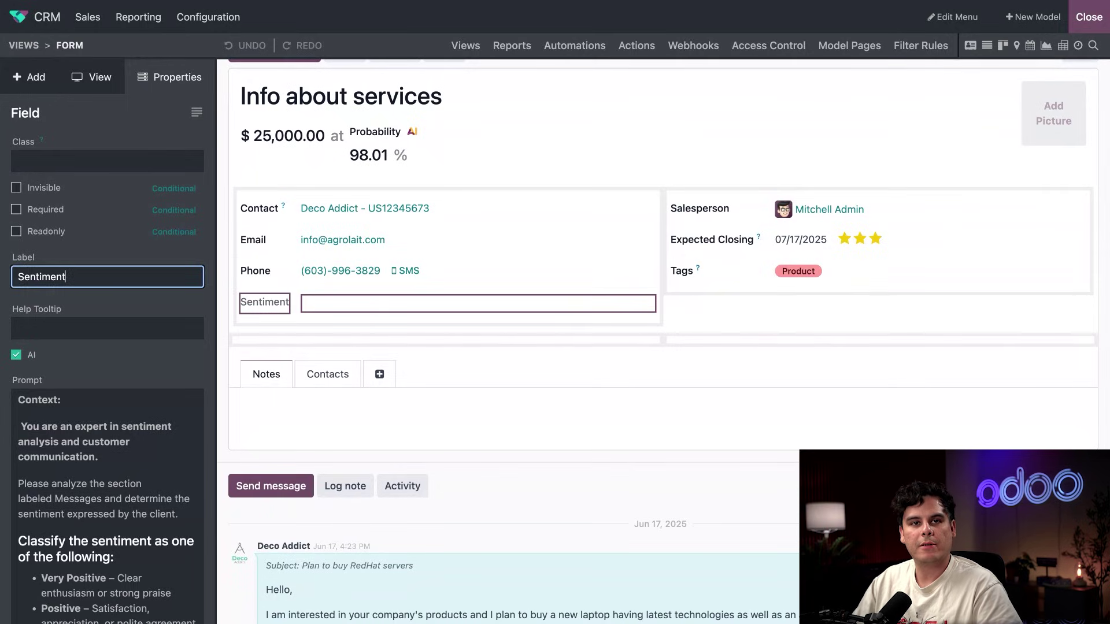
{"action": "scroll", "coordinate": [134, 292], "scroll_direction": "down", "scroll_amount": 3}
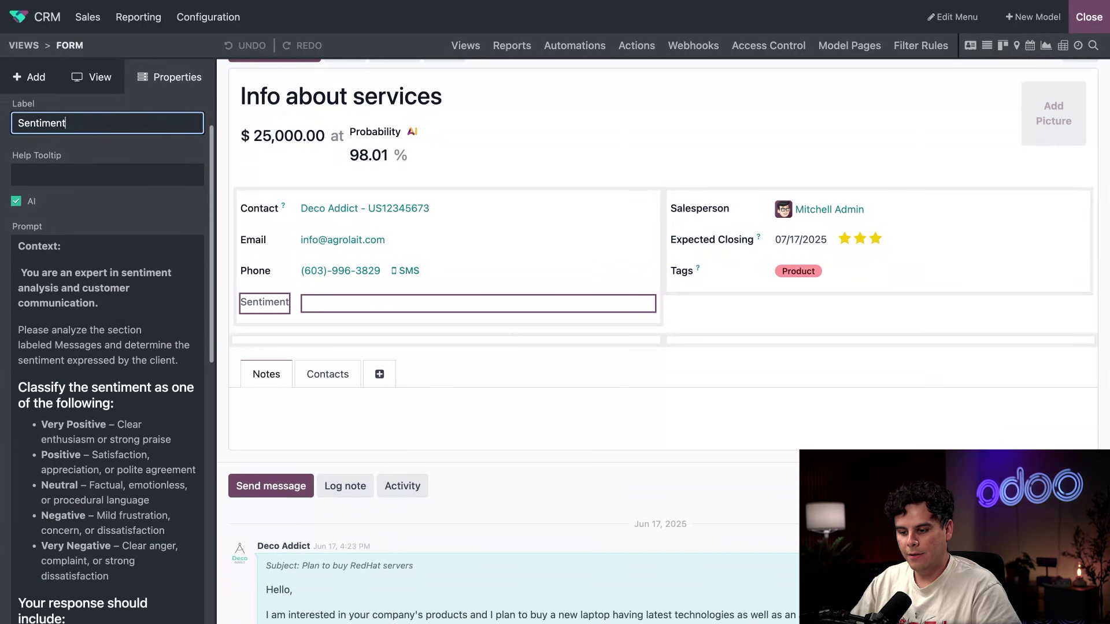
{"action": "left_click", "coordinate": [134, 292]}
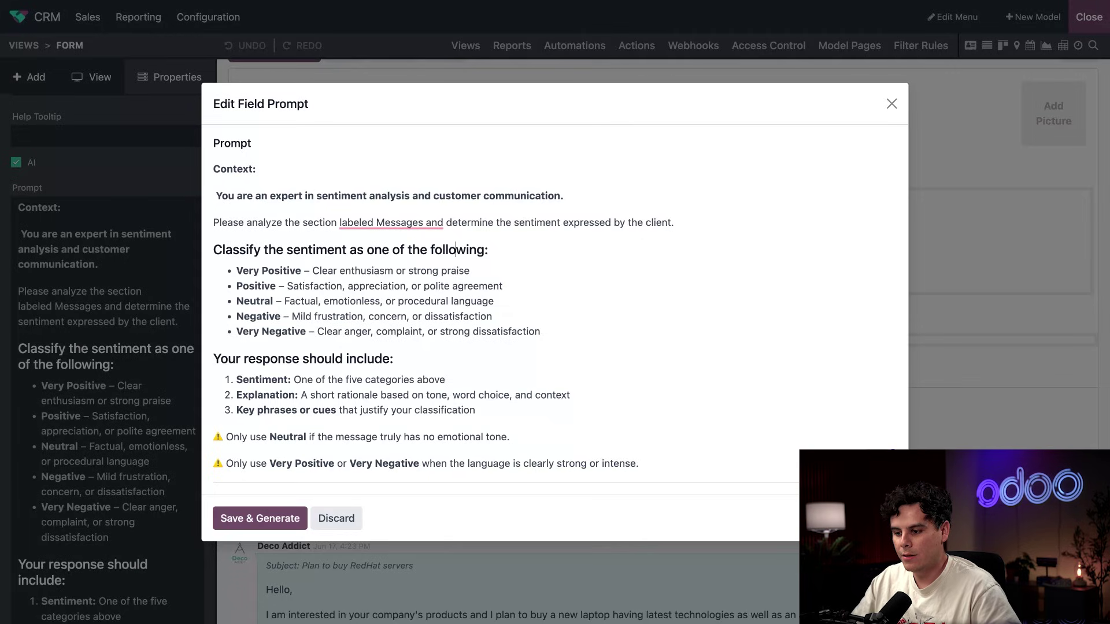
- Select 'Messages' in the Sentiment prompt, inspect the field picker, and close it
{"action": "double_click", "coordinate": [401, 222]}
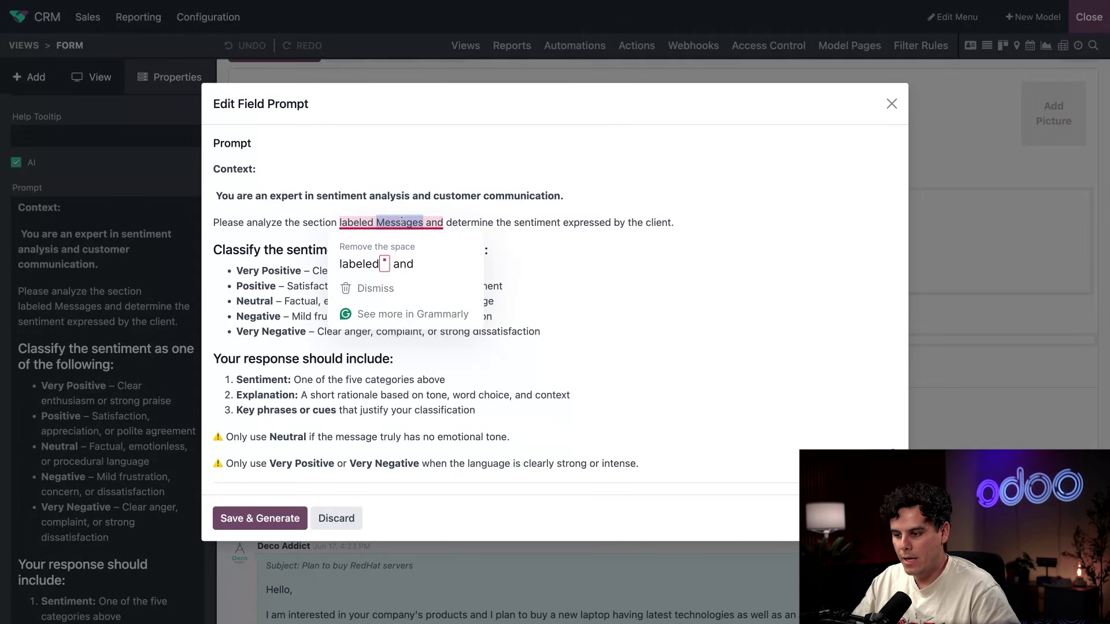
{"action": "left_click", "coordinate": [511, 205]}
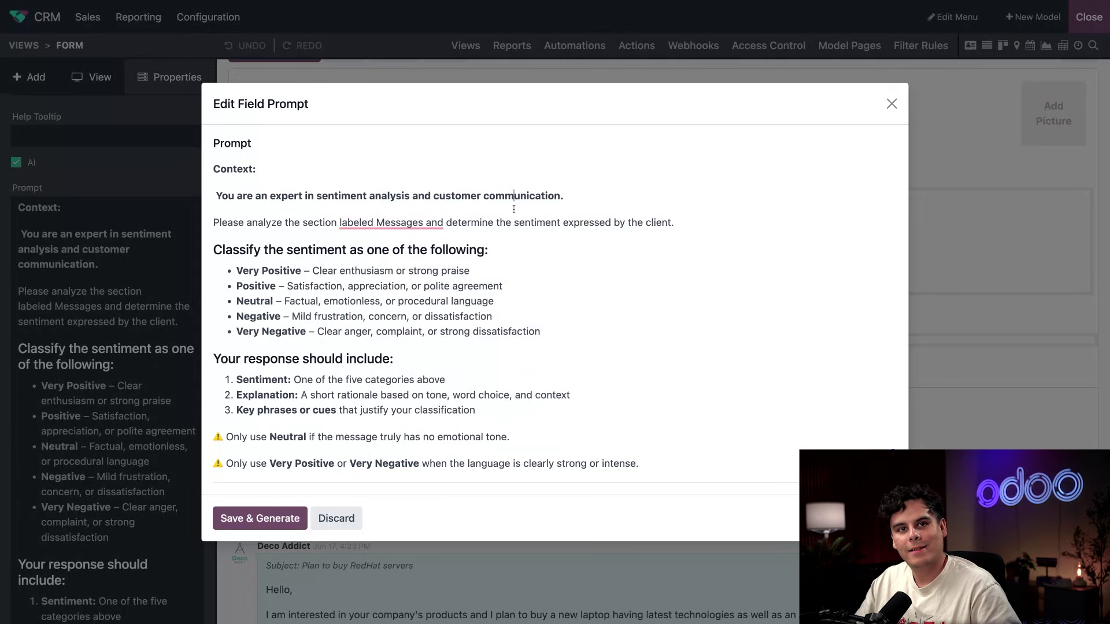
{"action": "mouse_move", "coordinate": [443, 216]}
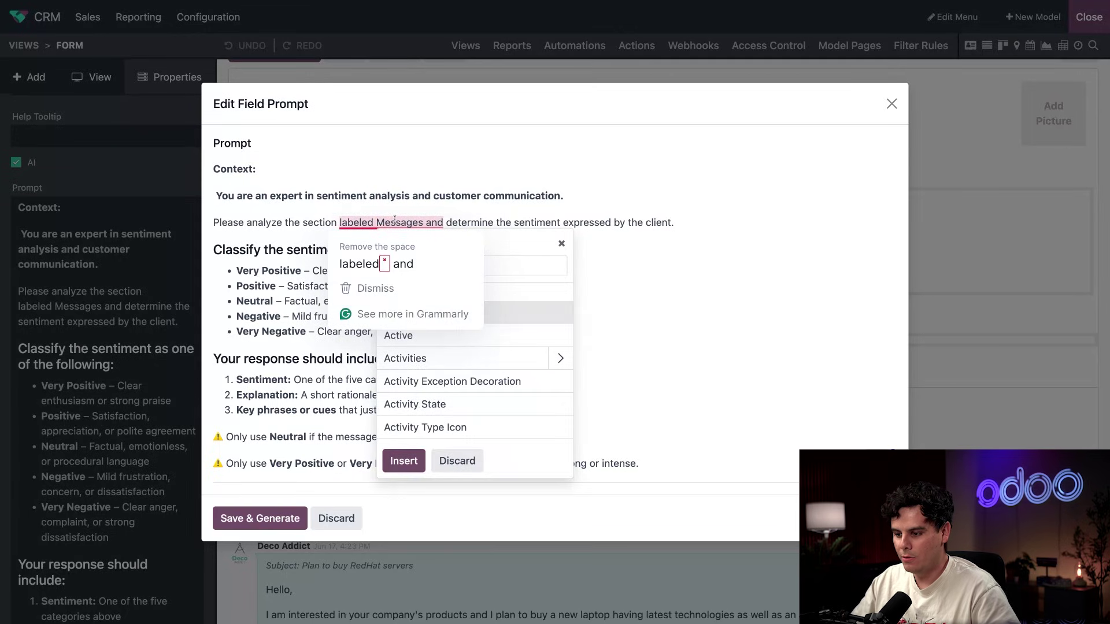
{"action": "left_click", "coordinate": [425, 288]}
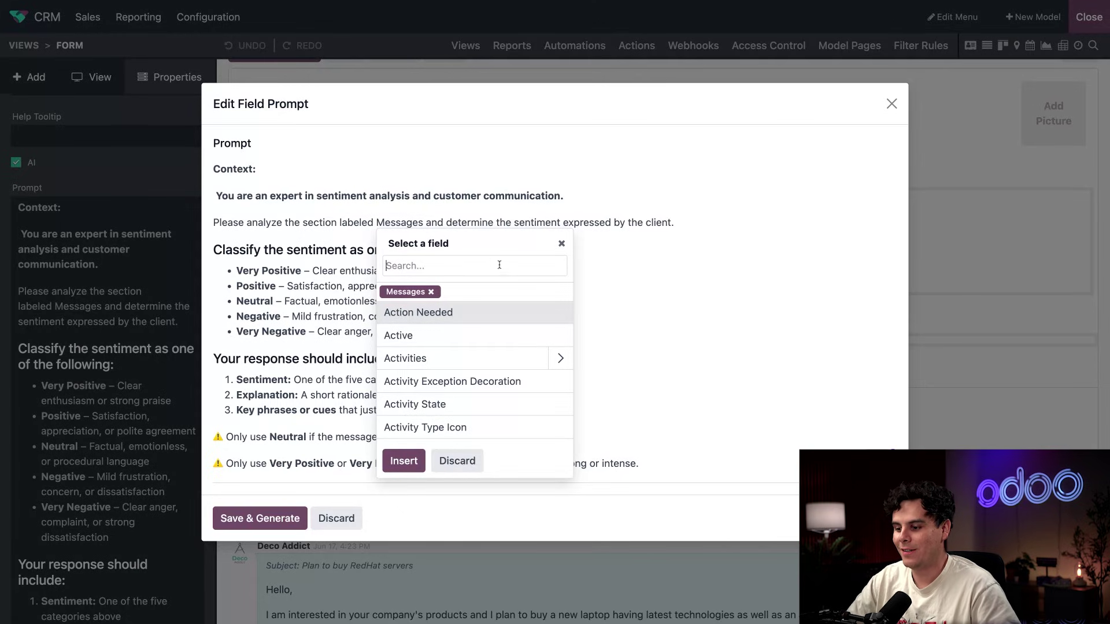
{"action": "left_click", "coordinate": [457, 461]}
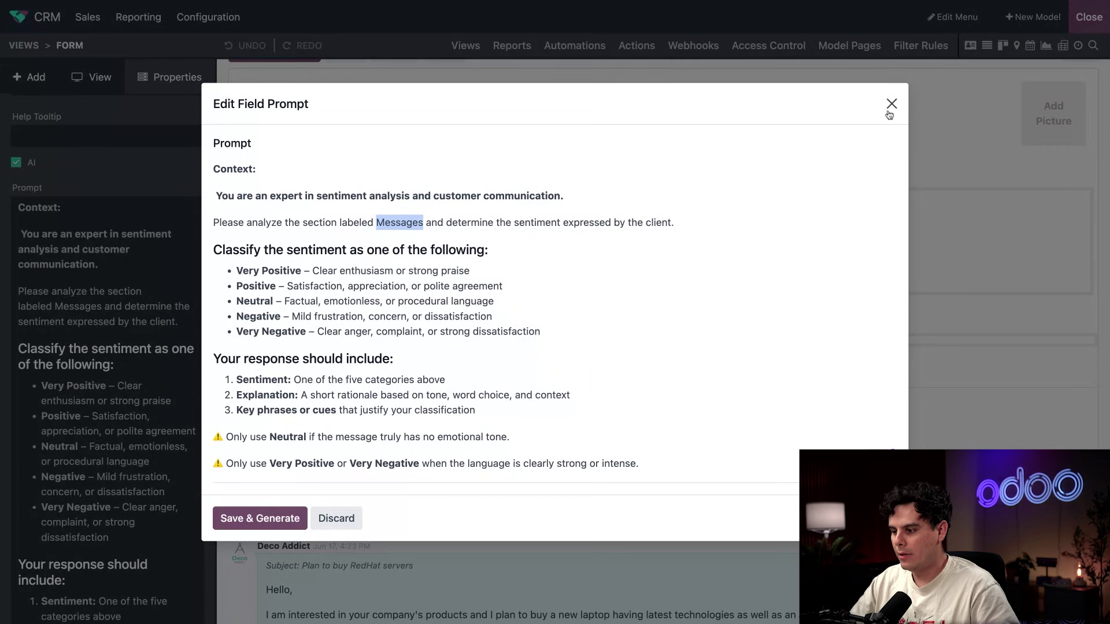
- Close the prompt editor and Studio, then click into the empty Sentiment field
{"action": "left_click", "coordinate": [338, 518]}
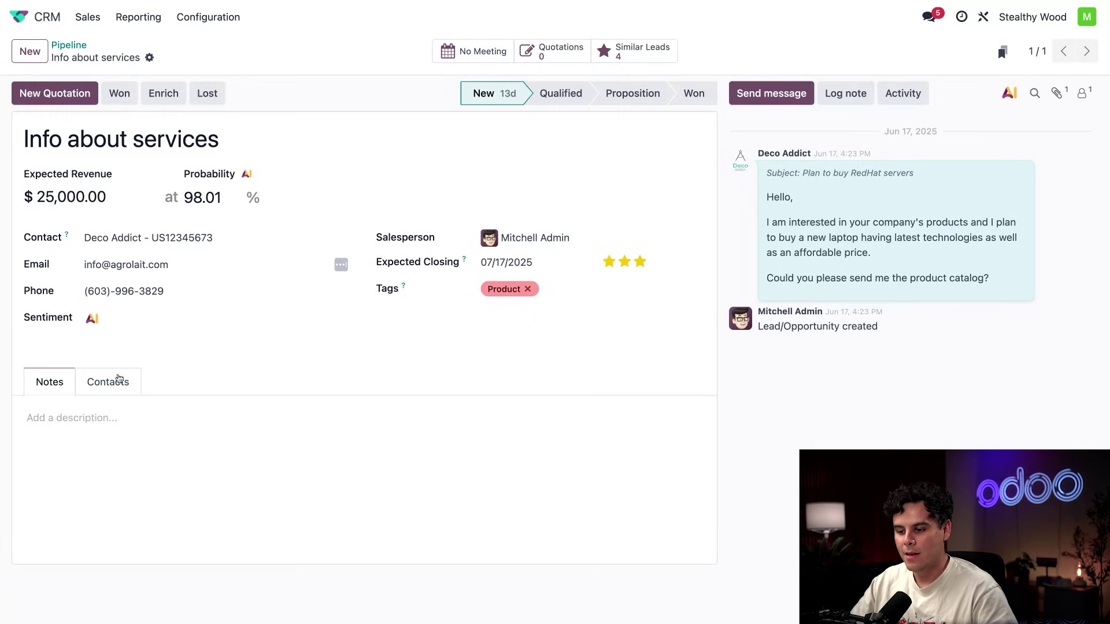
{"action": "left_click", "coordinate": [162, 332]}
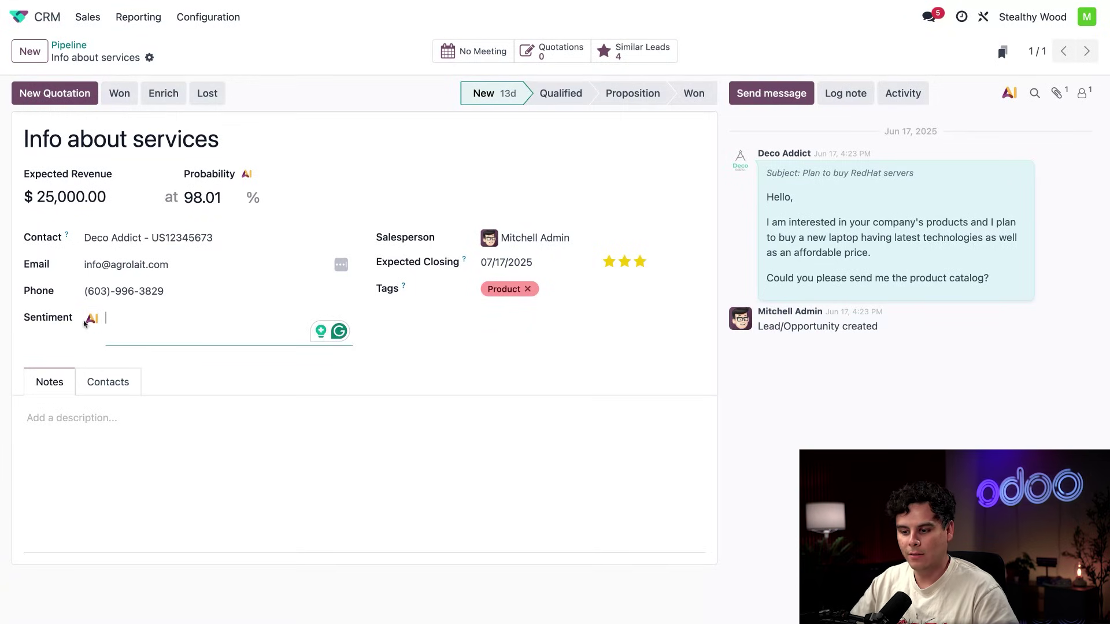
- Generate the AI sentiment for 'Info about services', which returns Positive with an explanation
{"action": "left_click", "coordinate": [90, 319]}
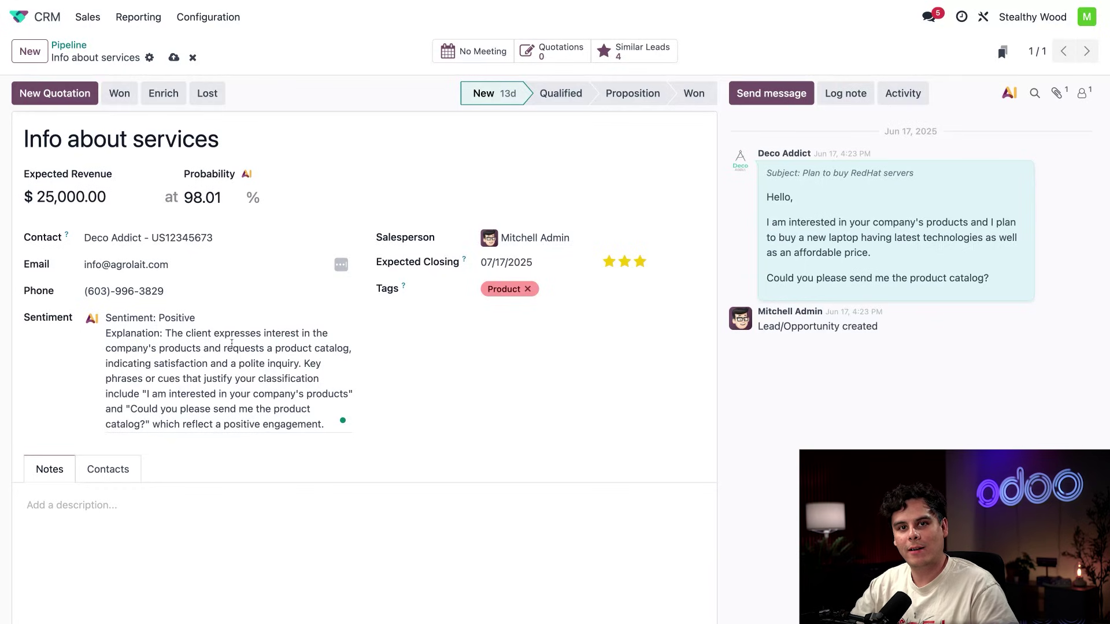
{"action": "scroll", "coordinate": [234, 345], "scroll_direction": "down", "scroll_amount": 1}
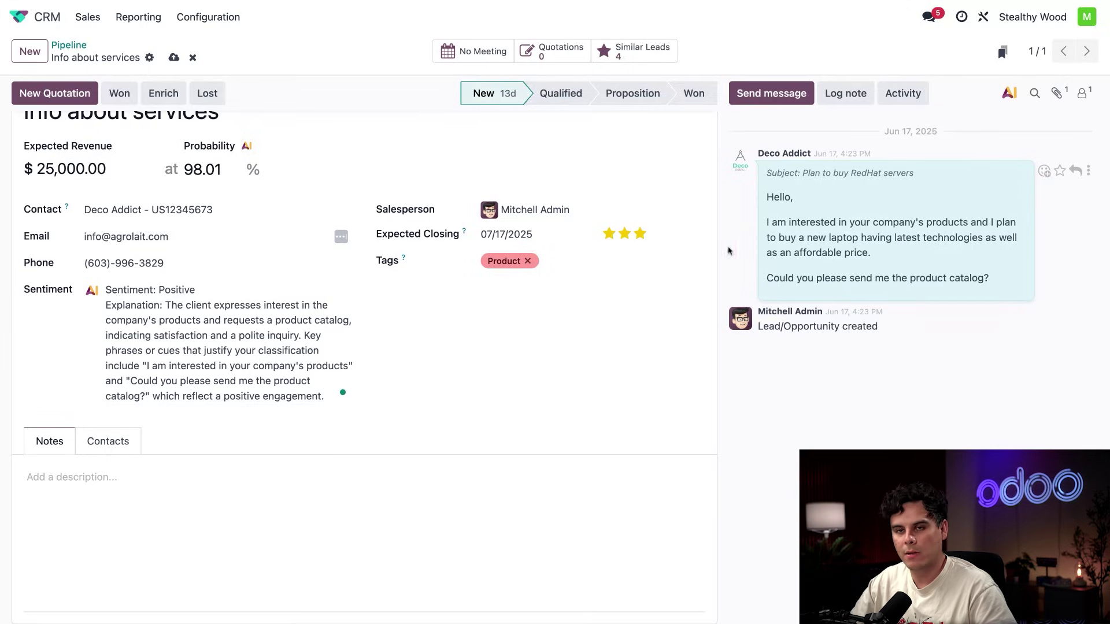
- Assign a different salesperson to 'Info about services' and save the opportunity
{"action": "left_click", "coordinate": [570, 206]}
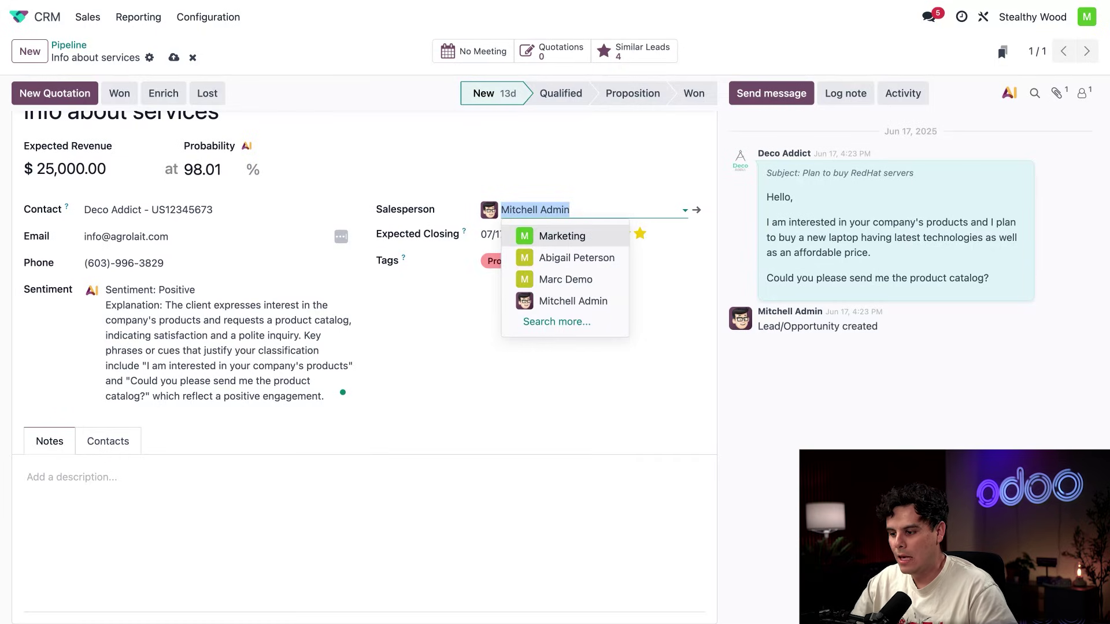
{"action": "type", "text": "abig"}
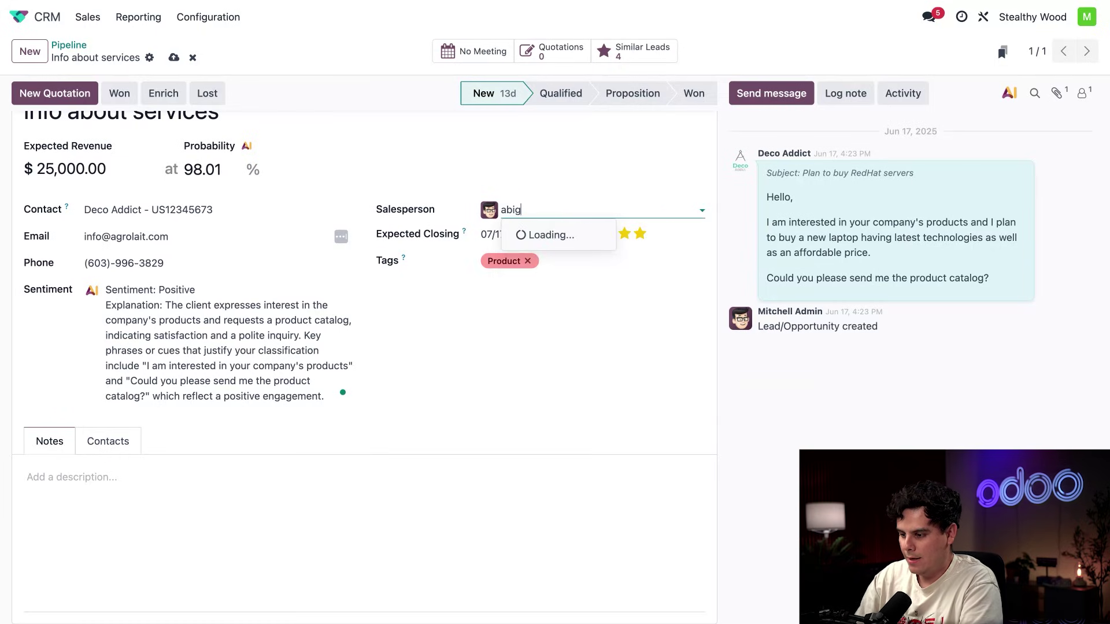
{"action": "key", "text": "Return"}
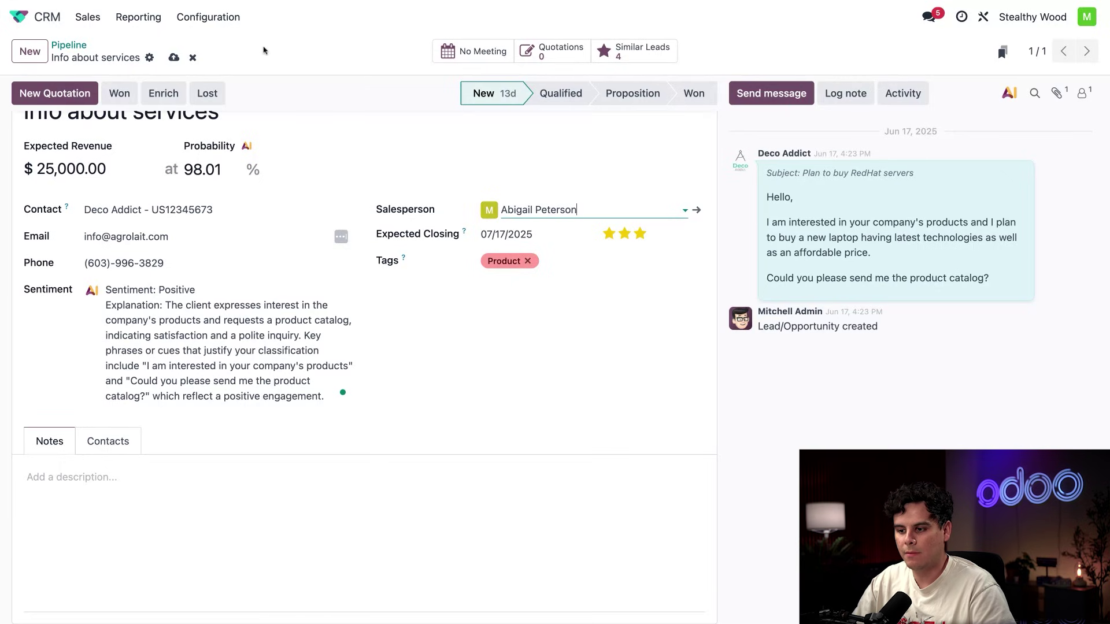
{"action": "left_click", "coordinate": [174, 57]}
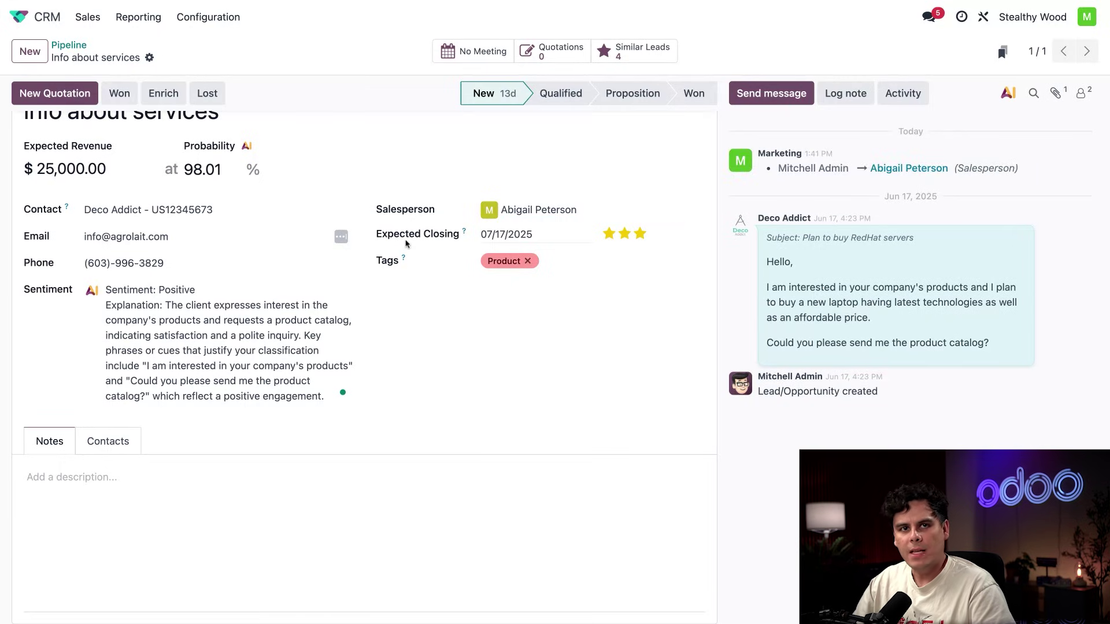
- Go back to the pipeline and open the 'DeltaPC: 10 Computer Desks' opportunity
{"action": "left_click", "coordinate": [69, 45]}
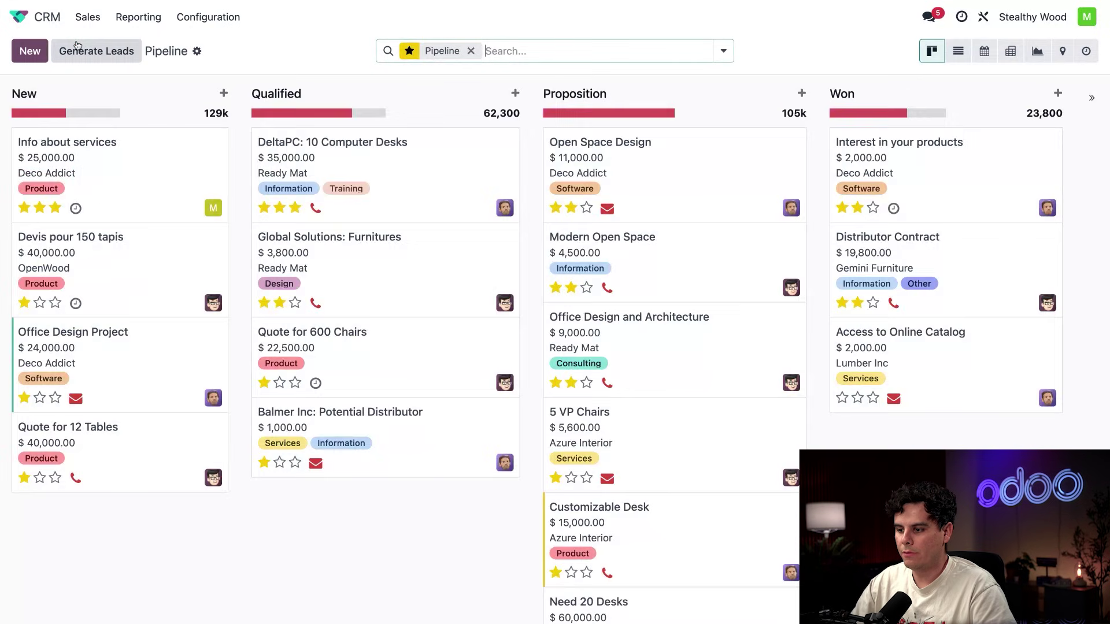
{"action": "left_click", "coordinate": [421, 178]}
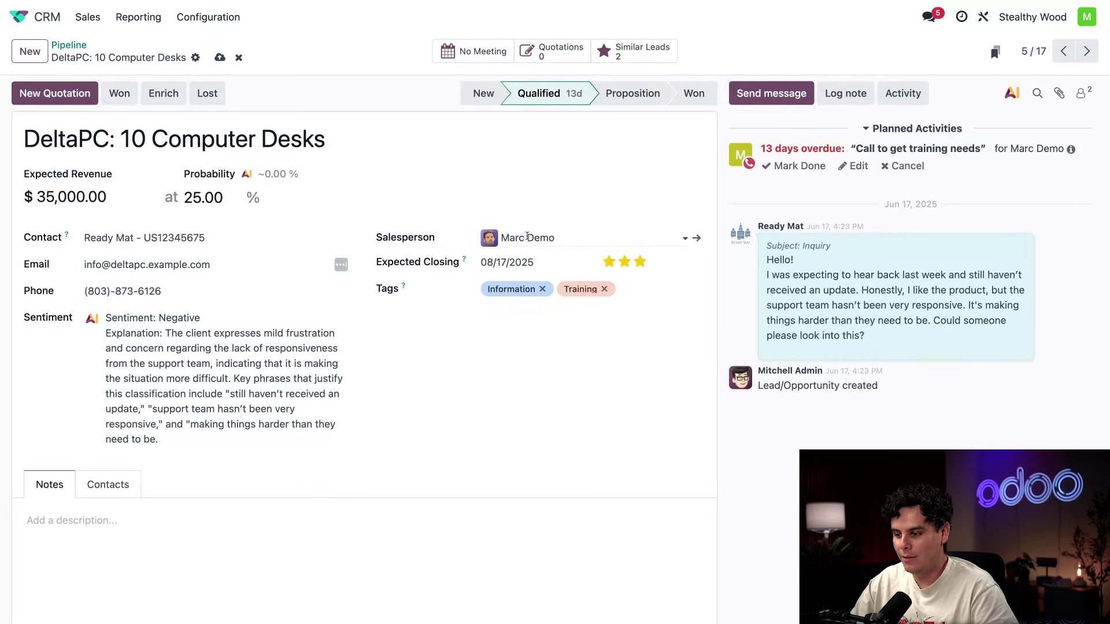
- Assign a new salesperson to the DeltaPC opportunity
{"action": "left_click", "coordinate": [529, 237]}
{"action": "type", "text": "mit"}
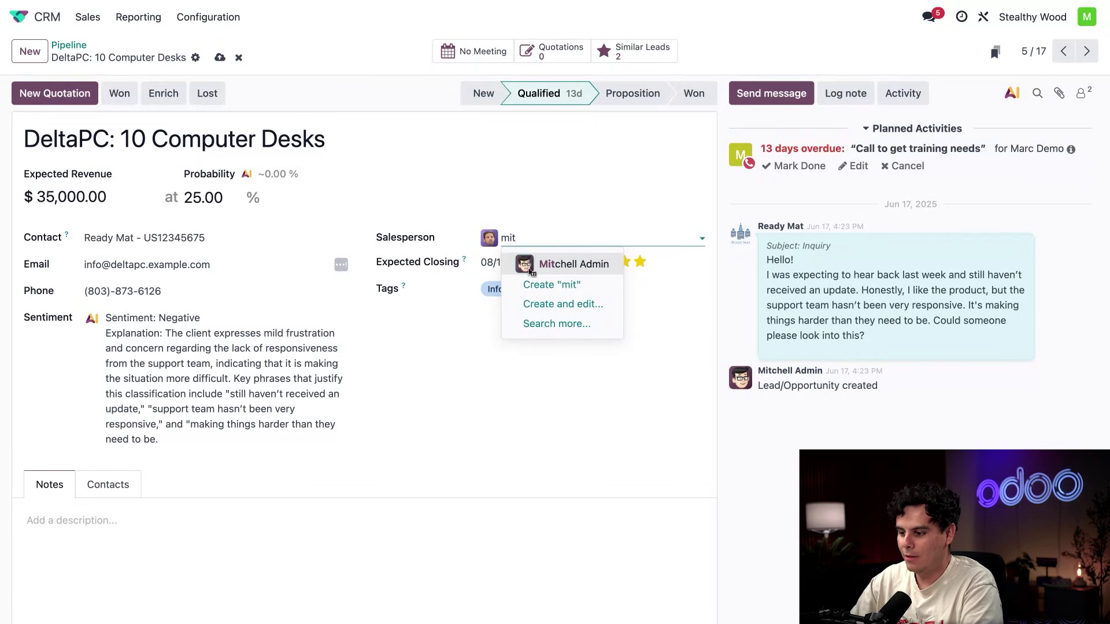
{"action": "key", "text": "Return"}
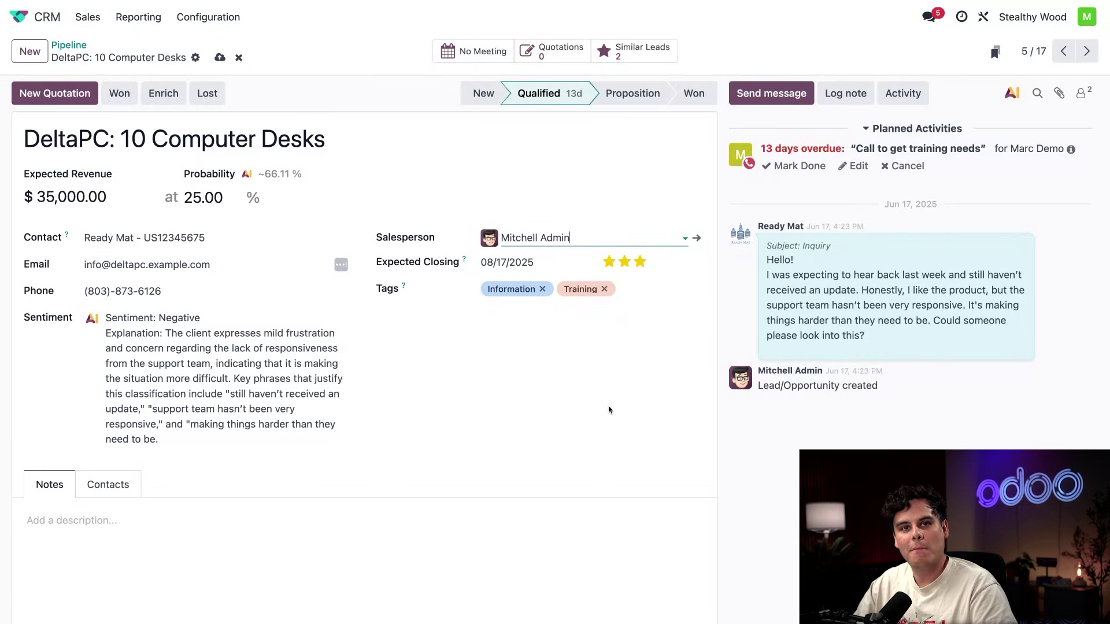
{"action": "left_click", "coordinate": [609, 410]}
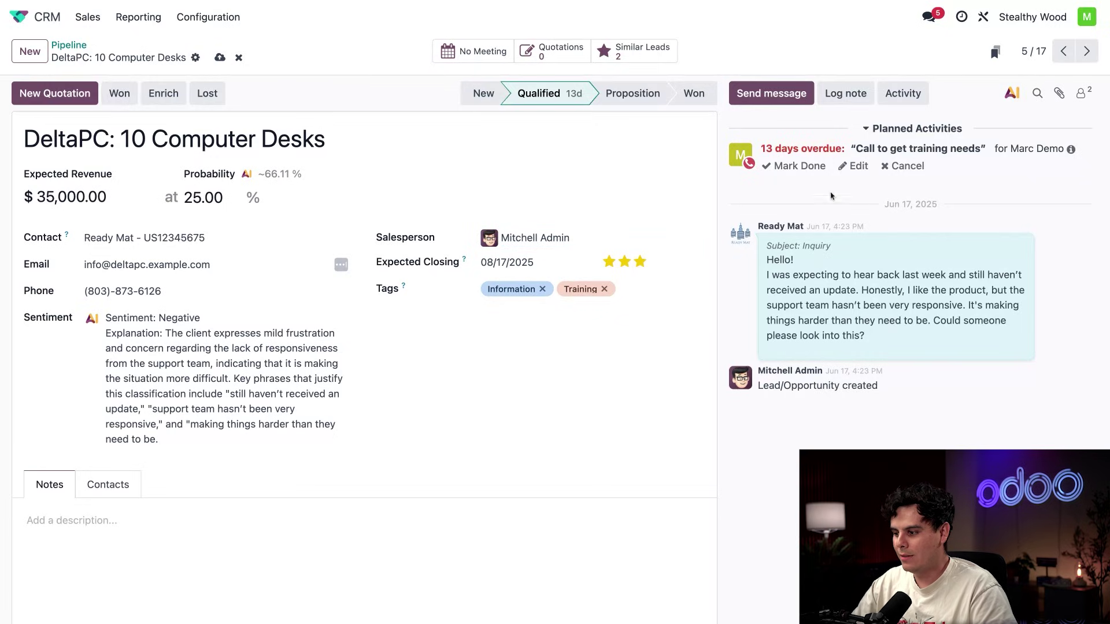
- Schedule a Call activity due 07/02/2025 on the DeltaPC opportunity
{"action": "left_click", "coordinate": [907, 101]}
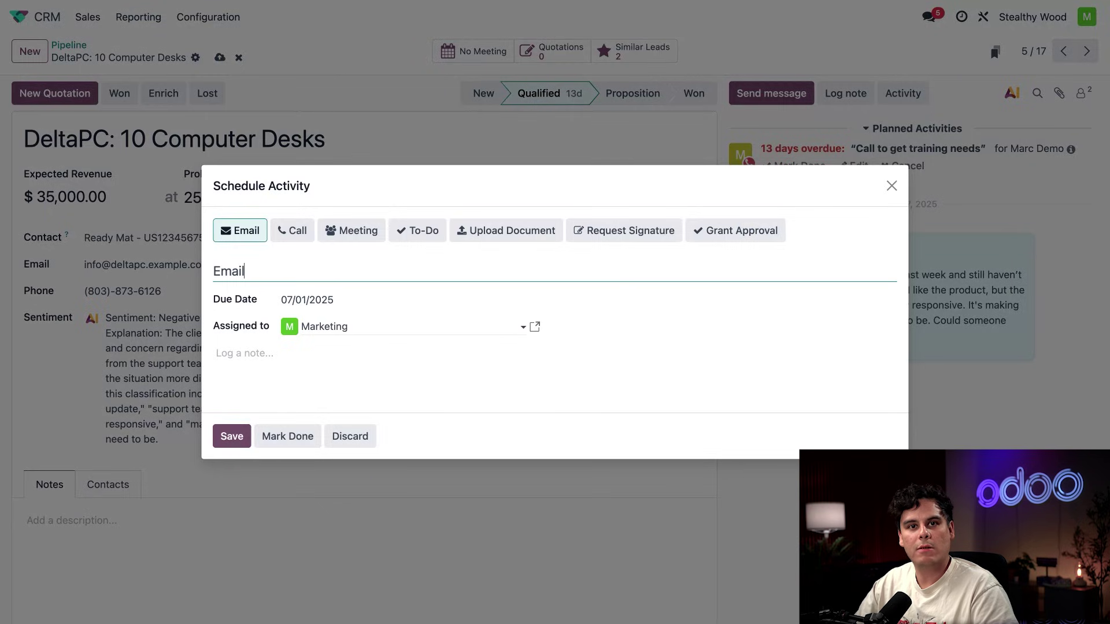
{"action": "left_click", "coordinate": [298, 234]}
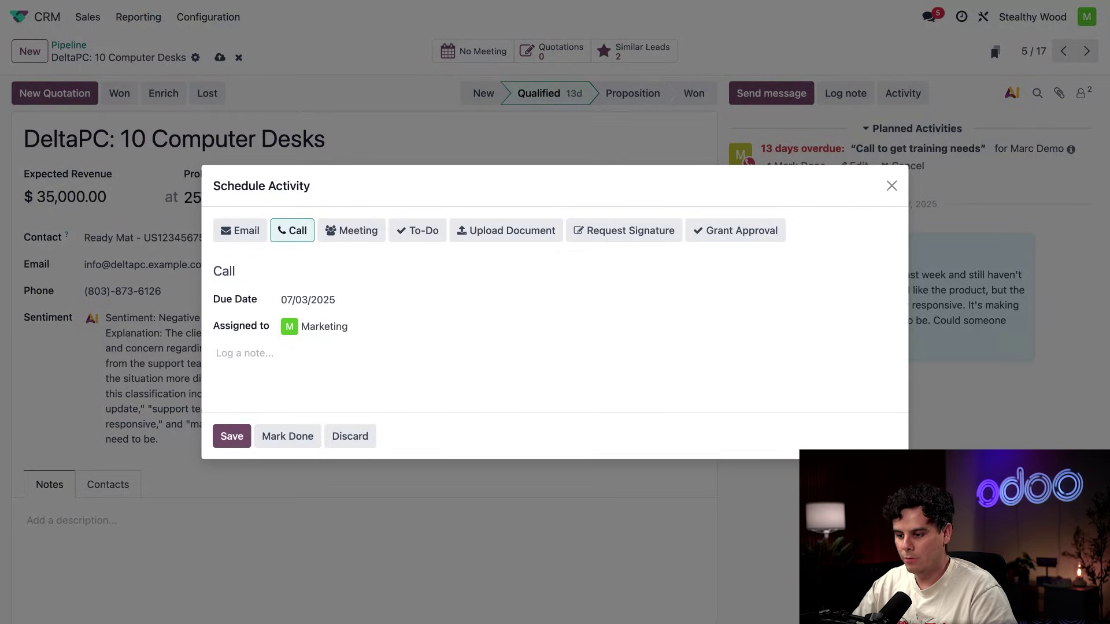
{"action": "left_click", "coordinate": [308, 297]}
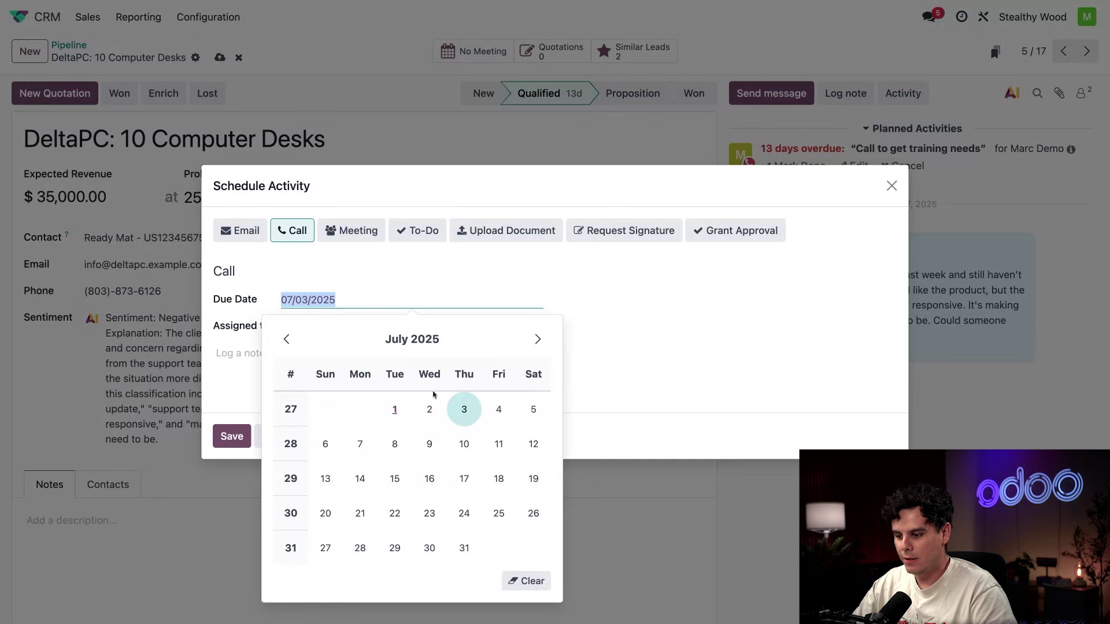
{"action": "left_click", "coordinate": [434, 415]}
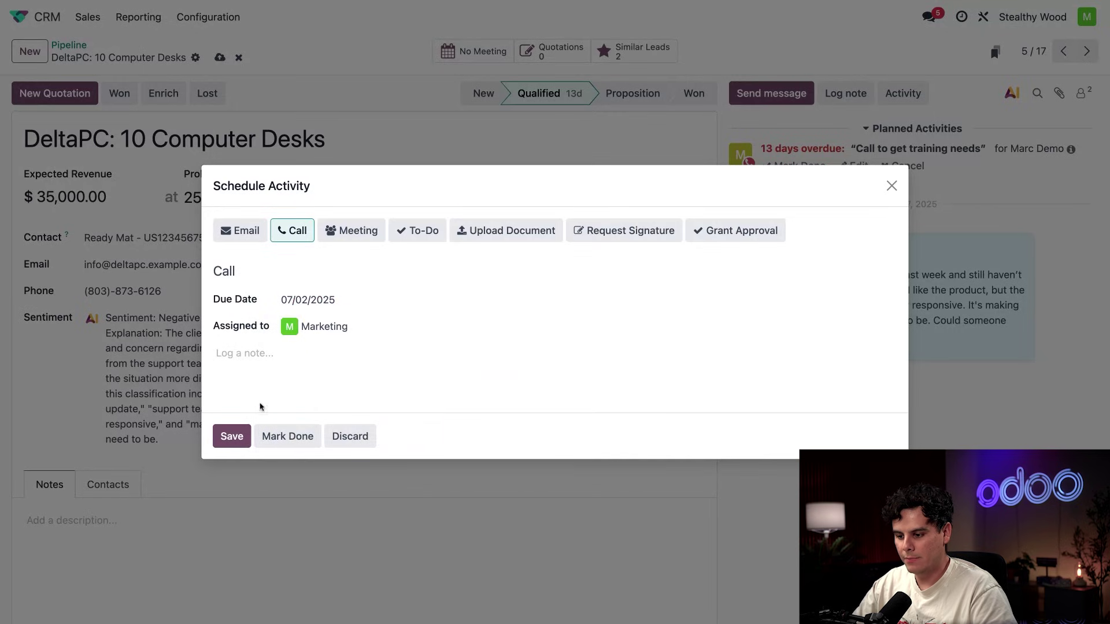
{"action": "left_click", "coordinate": [234, 436]}
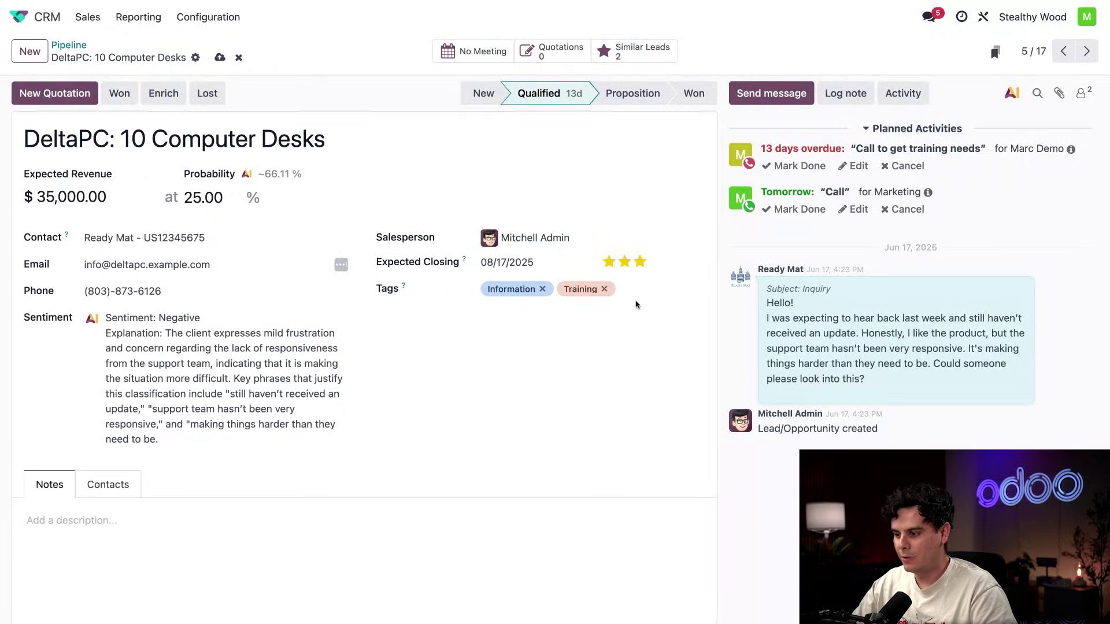